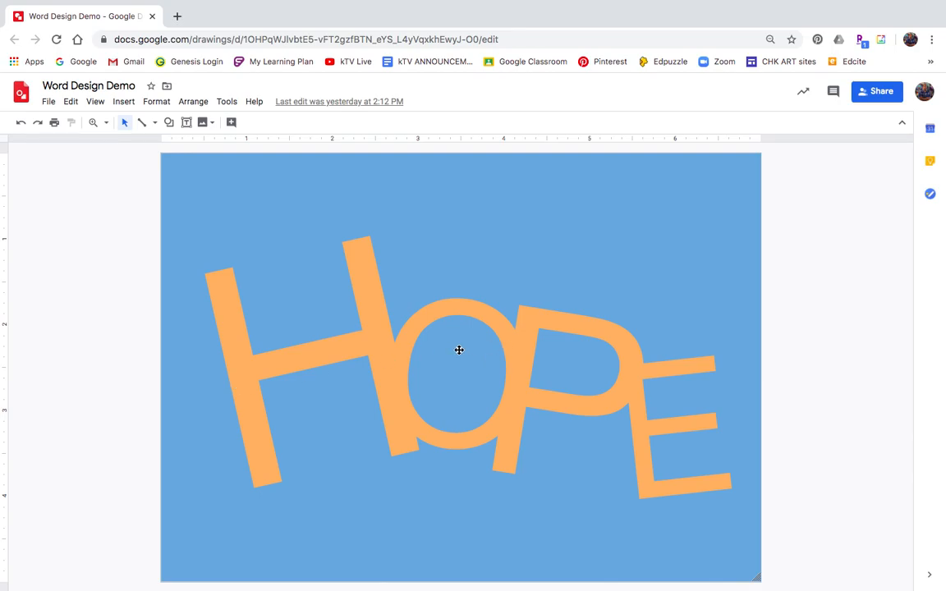
Select all four HOPE letters and shift them slightly left to center the word horizontally on the canvas
{"action": "left_click", "coordinate": [496, 332]}
{"action": "left_click_drag", "start_coordinate": [110, 271], "coordinate": [791, 505]}
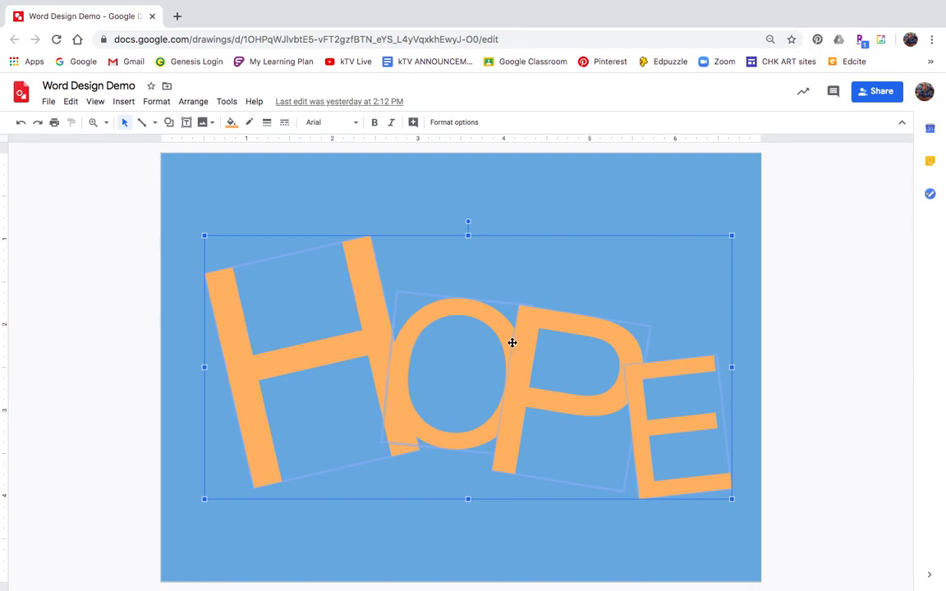
{"action": "key", "text": "Up"}
{"action": "key", "text": "Down"}
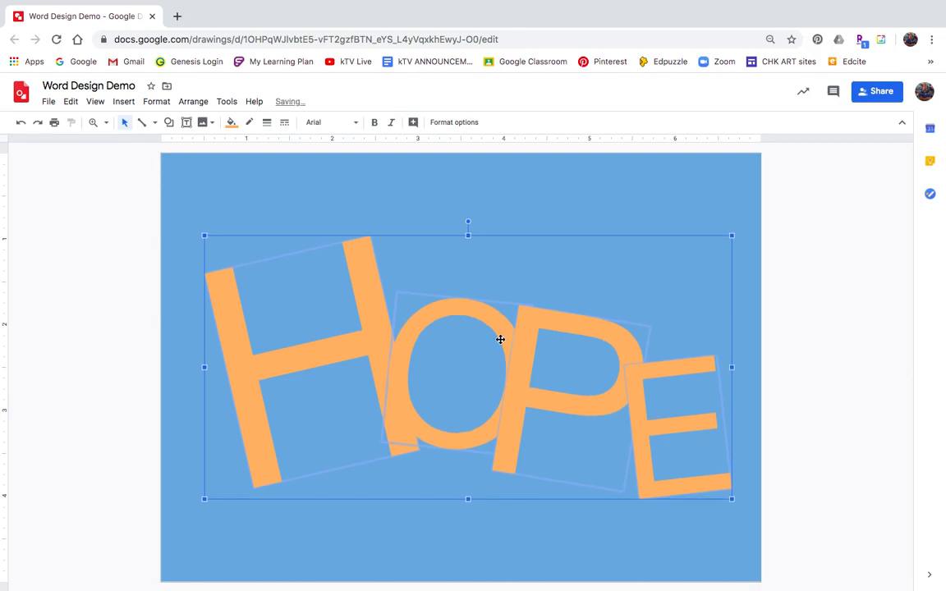
{"action": "left_click_drag", "start_coordinate": [456, 295], "coordinate": [494, 324]}
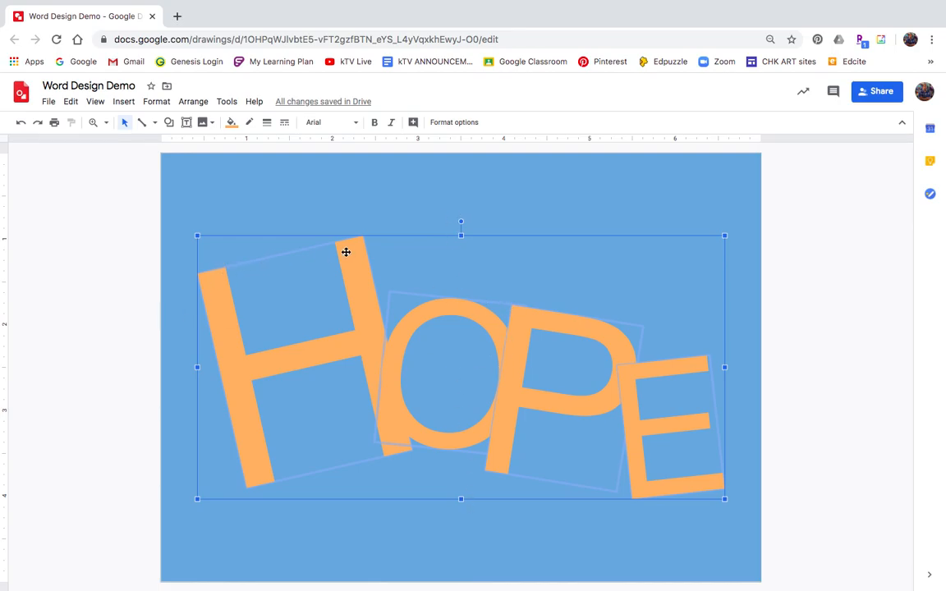
{"action": "left_click", "coordinate": [100, 235]}
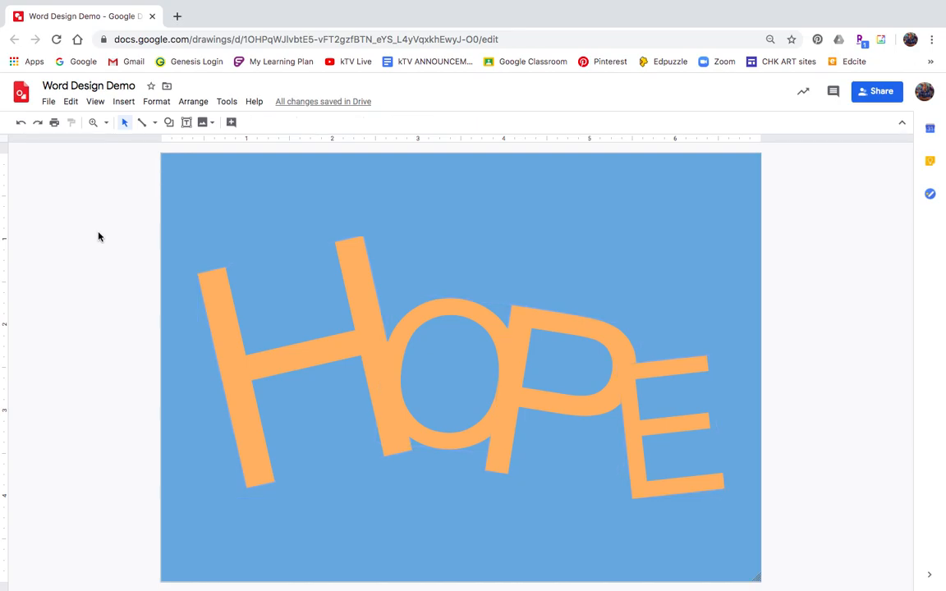
Draw a closed polyline outline around the HOPE letters with a small gap and make its fill transparent
{"action": "left_click", "coordinate": [155, 122]}
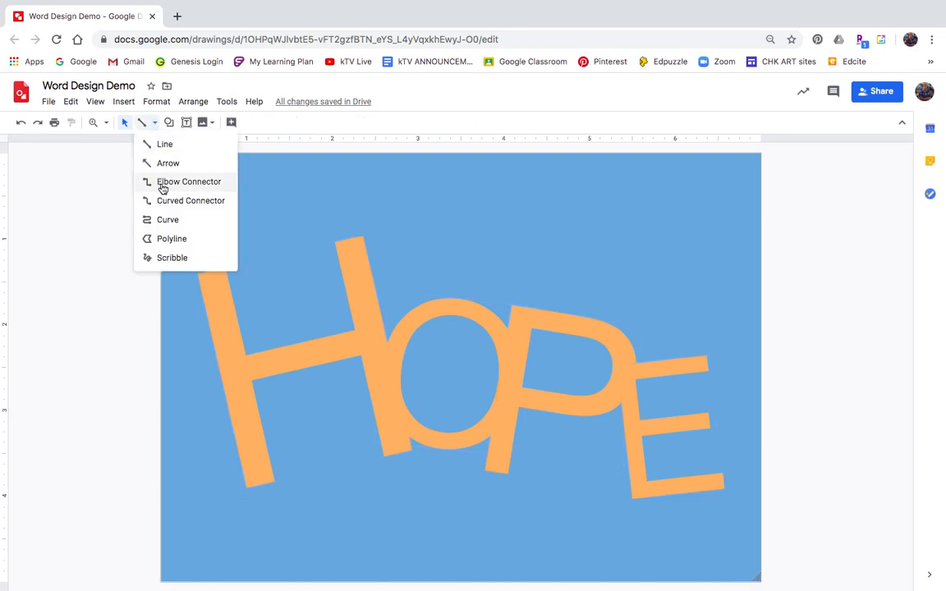
{"action": "left_click", "coordinate": [169, 239]}
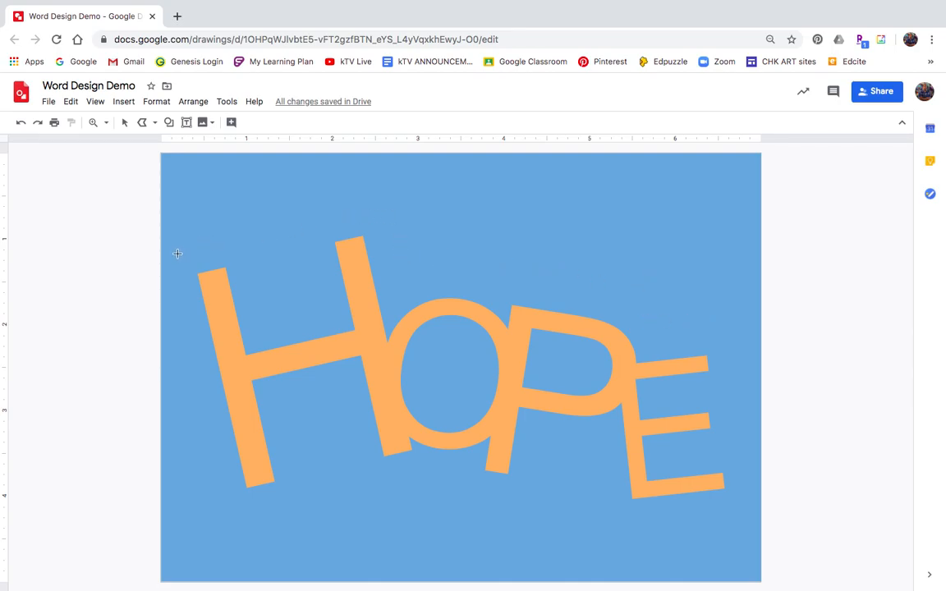
{"action": "mouse_move", "coordinate": [178, 254]}
{"action": "left_mouse_down"}
{"action": "mouse_move", "coordinate": [212, 471]}
{"action": "mouse_move", "coordinate": [230, 517]}
{"action": "mouse_move", "coordinate": [310, 505]}
{"action": "mouse_move", "coordinate": [307, 459]}
{"action": "mouse_move", "coordinate": [294, 441]}
{"action": "mouse_move", "coordinate": [333, 427]}
{"action": "mouse_move", "coordinate": [347, 452]}
{"action": "mouse_move", "coordinate": [342, 498]}
{"action": "mouse_move", "coordinate": [434, 485]}
{"action": "mouse_move", "coordinate": [530, 495]}
{"action": "mouse_move", "coordinate": [540, 446]}
{"action": "mouse_move", "coordinate": [597, 446]}
{"action": "mouse_move", "coordinate": [611, 520]}
{"action": "mouse_move", "coordinate": [709, 520]}
{"action": "mouse_move", "coordinate": [742, 502]}
{"action": "mouse_move", "coordinate": [726, 323]}
{"action": "mouse_move", "coordinate": [700, 326]}
{"action": "mouse_move", "coordinate": [585, 288]}
{"action": "mouse_move", "coordinate": [500, 290]}
{"action": "mouse_move", "coordinate": [450, 272]}
{"action": "mouse_move", "coordinate": [400, 294]}
{"action": "mouse_move", "coordinate": [380, 201]}
{"action": "mouse_move", "coordinate": [303, 215]}
{"action": "mouse_move", "coordinate": [323, 297]}
{"action": "mouse_move", "coordinate": [294, 305]}
{"action": "mouse_move", "coordinate": [262, 311]}
{"action": "mouse_move", "coordinate": [251, 234]}
{"action": "mouse_move", "coordinate": [177, 249]}
{"action": "left_mouse_up"}
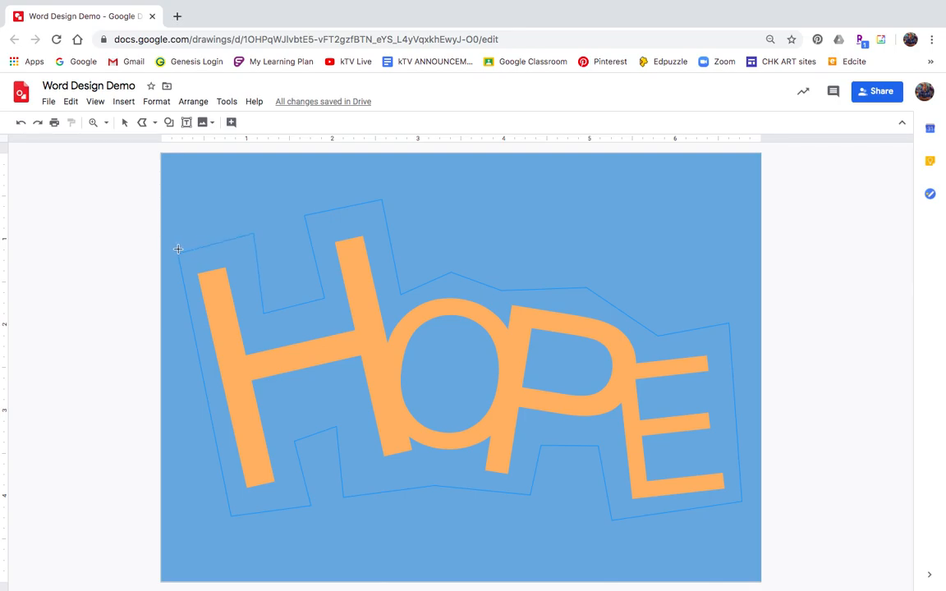
{"action": "left_click", "coordinate": [178, 251]}
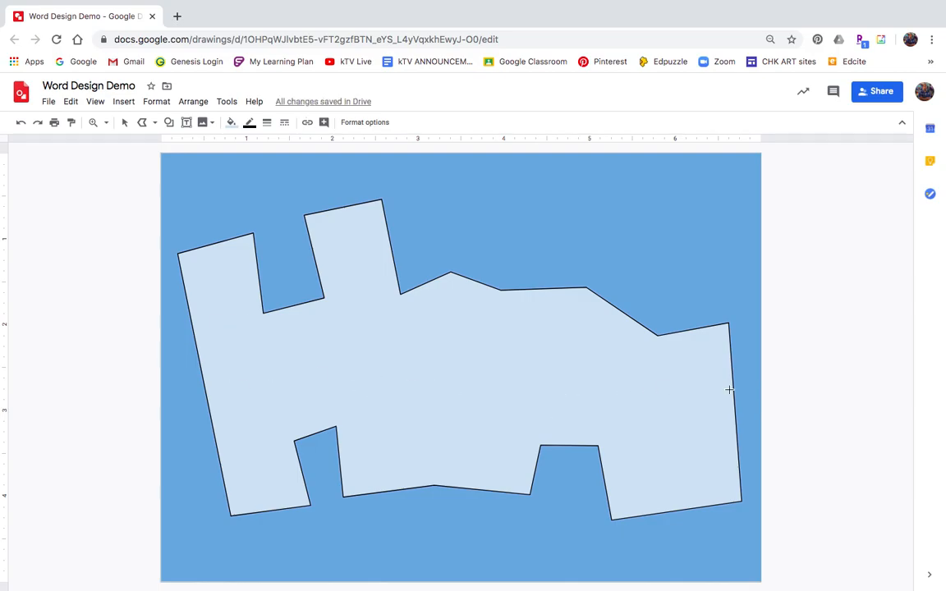
{"action": "left_click", "coordinate": [233, 124]}
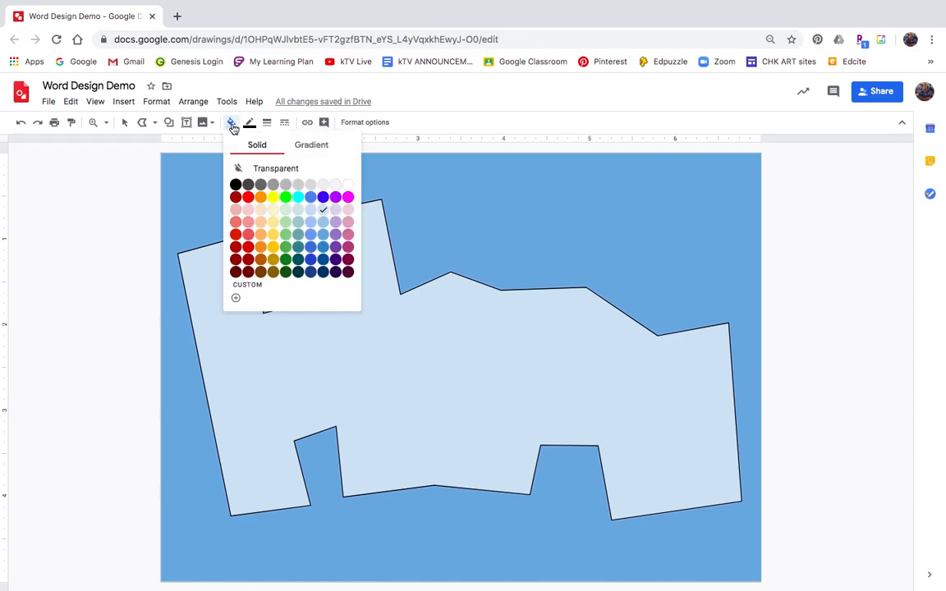
{"action": "left_click", "coordinate": [274, 169]}
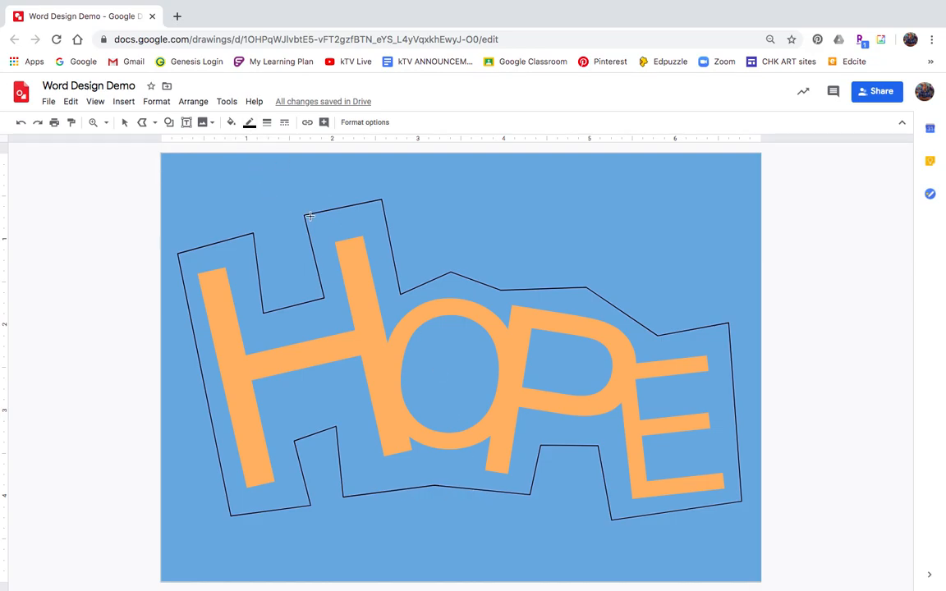
Set the outline's border color to red and its border weight to 4px
{"action": "left_click", "coordinate": [249, 122]}
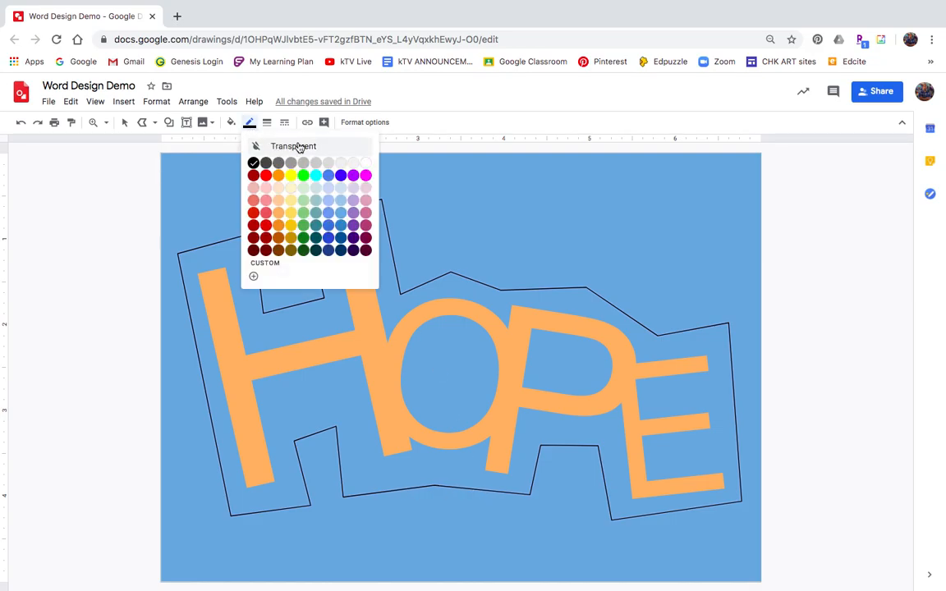
{"action": "left_click", "coordinate": [293, 227]}
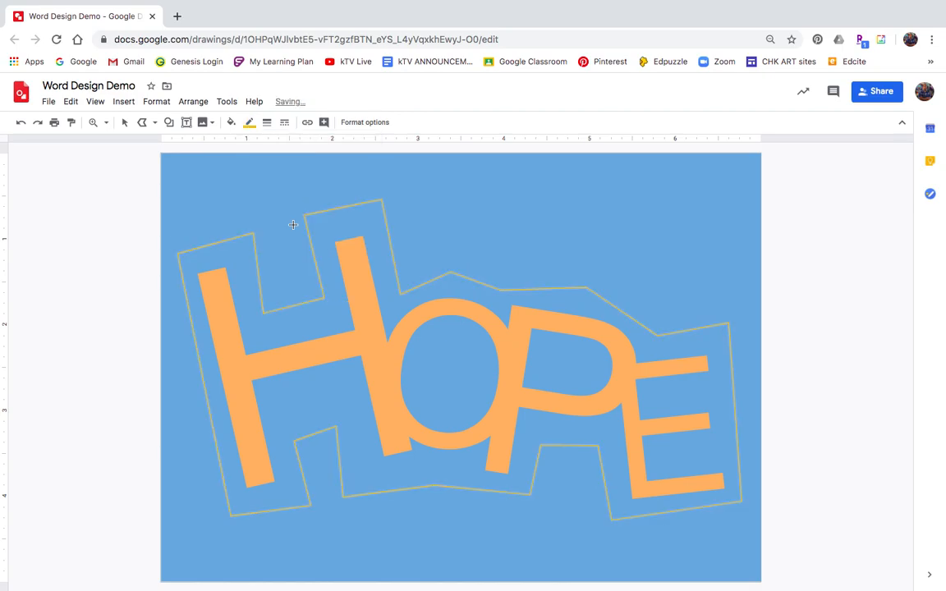
{"action": "left_click", "coordinate": [249, 123]}
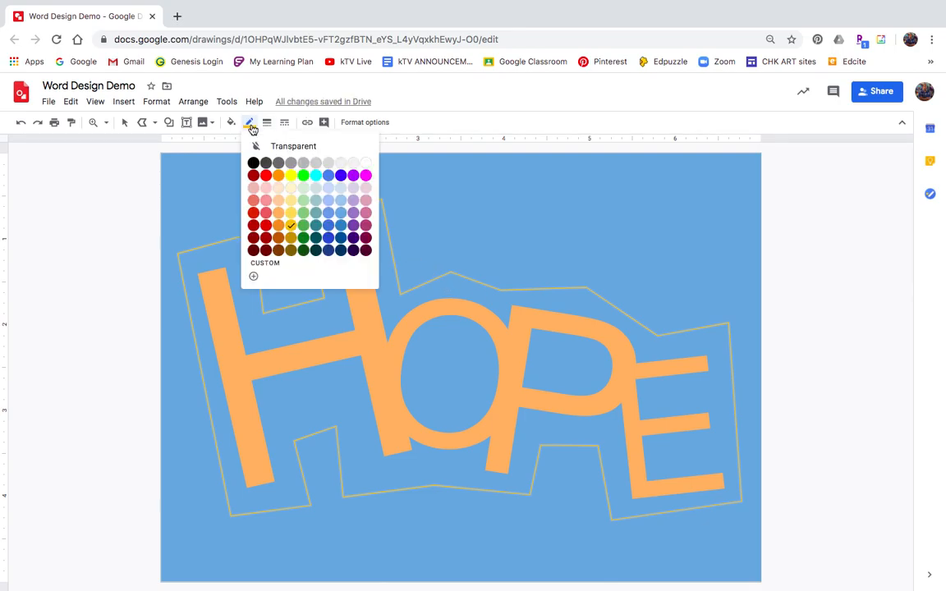
{"action": "left_click", "coordinate": [253, 213]}
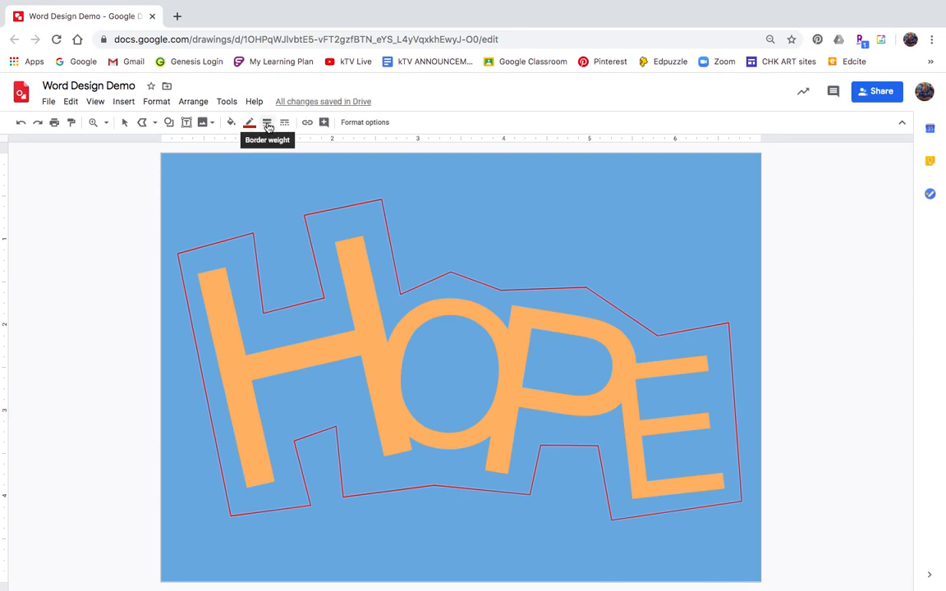
{"action": "left_click", "coordinate": [268, 125]}
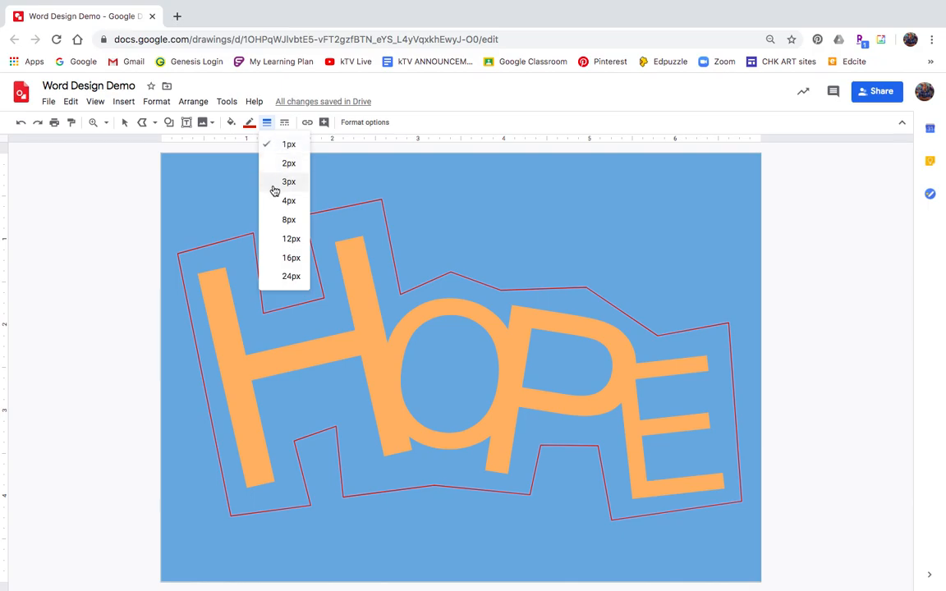
{"action": "left_click", "coordinate": [279, 201]}
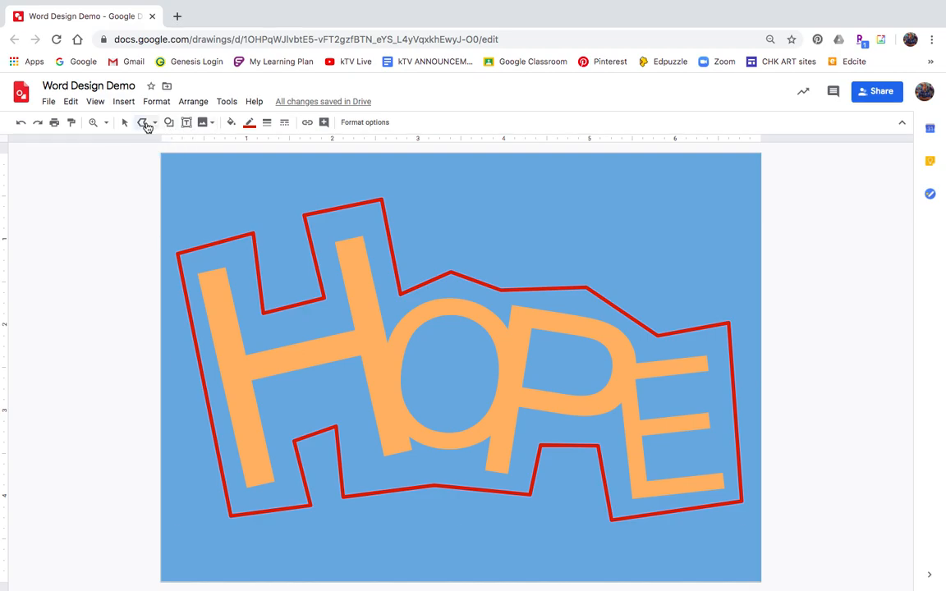
Draw a second, larger closed polyline around the red outline, roughly following its shape, and make its fill transparent
{"action": "left_click", "coordinate": [142, 123]}
{"action": "left_click", "coordinate": [181, 226]}
{"action": "left_click", "coordinate": [273, 210]}
{"action": "left_click", "coordinate": [281, 244]}
{"action": "left_click", "coordinate": [291, 198]}
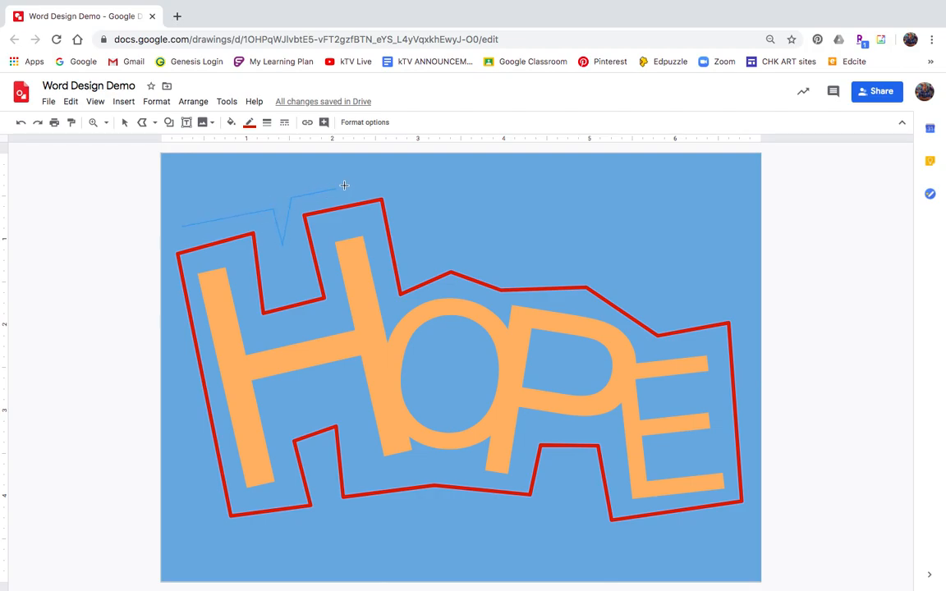
{"action": "left_click", "coordinate": [399, 179]}
{"action": "left_click", "coordinate": [411, 242]}
{"action": "left_click", "coordinate": [471, 235]}
{"action": "left_click", "coordinate": [545, 255]}
{"action": "left_click", "coordinate": [621, 257]}
{"action": "left_click", "coordinate": [658, 306]}
{"action": "left_click", "coordinate": [728, 286]}
{"action": "left_click", "coordinate": [753, 369]}
{"action": "left_click", "coordinate": [753, 523]}
{"action": "left_click", "coordinate": [596, 544]}
{"action": "left_click", "coordinate": [573, 476]}
{"action": "left_click", "coordinate": [526, 522]}
{"action": "left_click", "coordinate": [417, 511]}
{"action": "left_click", "coordinate": [345, 523]}
{"action": "left_click", "coordinate": [324, 478]}
{"action": "left_click", "coordinate": [323, 535]}
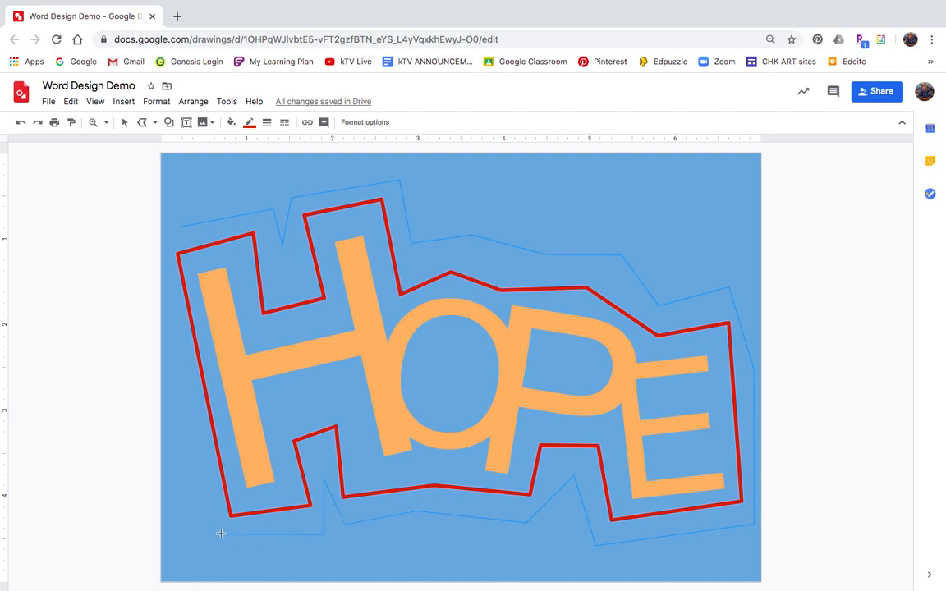
{"action": "left_click", "coordinate": [213, 539]}
{"action": "left_click", "coordinate": [178, 224]}
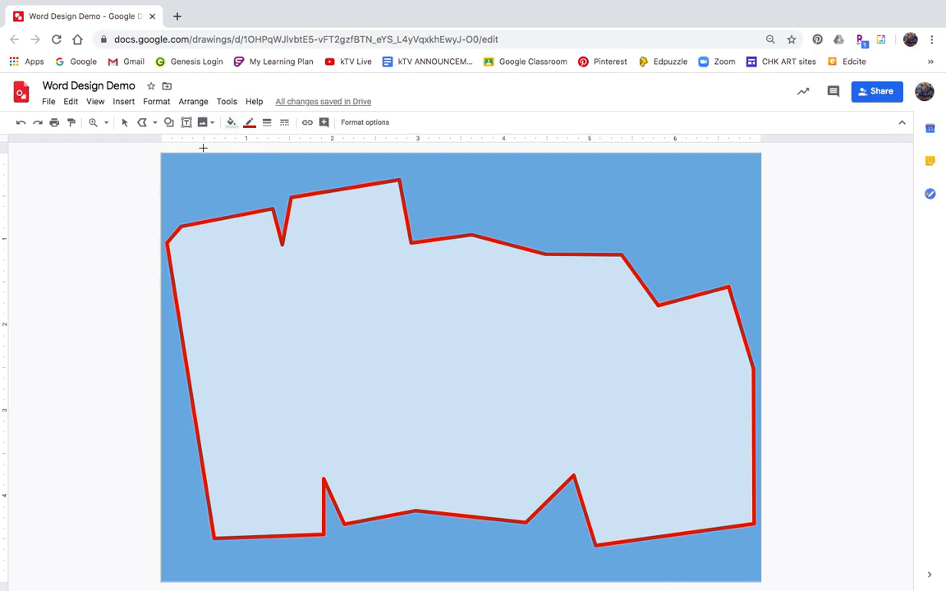
{"action": "left_click", "coordinate": [231, 124]}
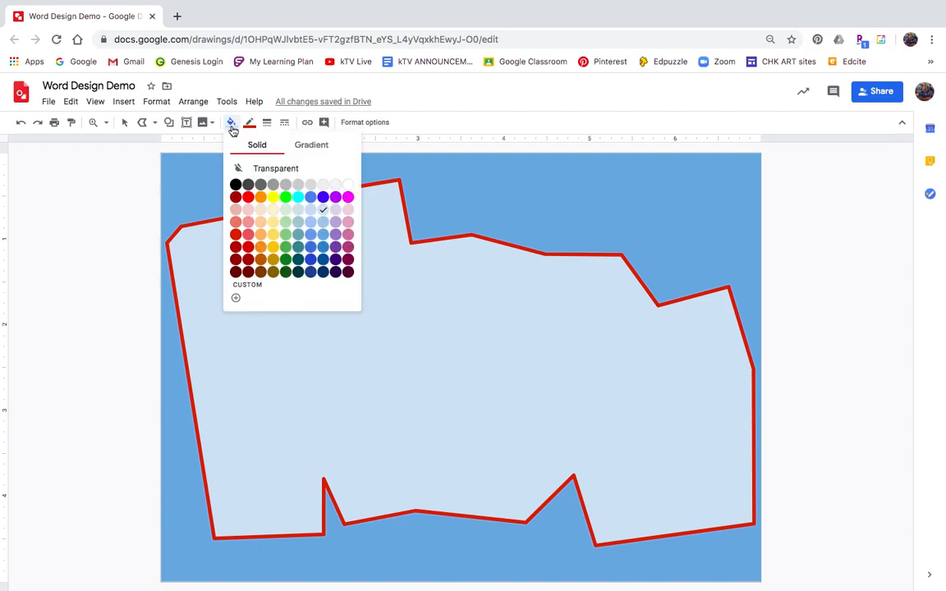
{"action": "left_click", "coordinate": [267, 168]}
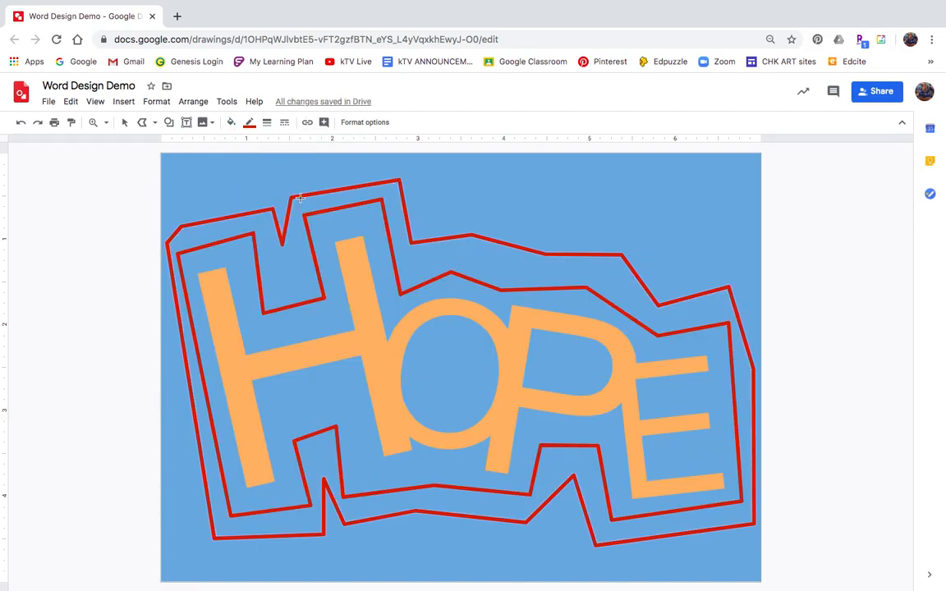
Set the outer outline's border color to light red and its border weight to 8px
{"action": "left_click", "coordinate": [250, 123]}
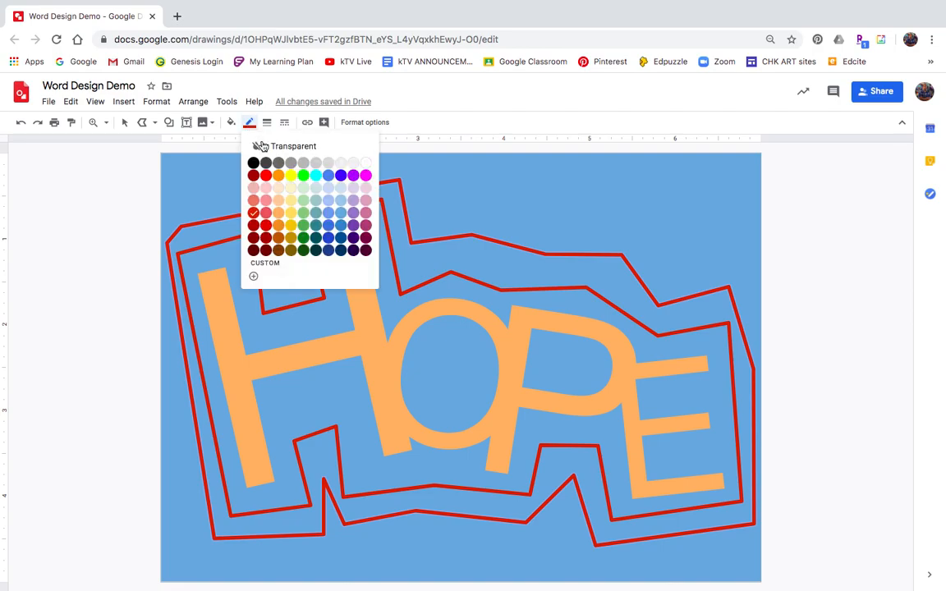
{"action": "left_click", "coordinate": [266, 202]}
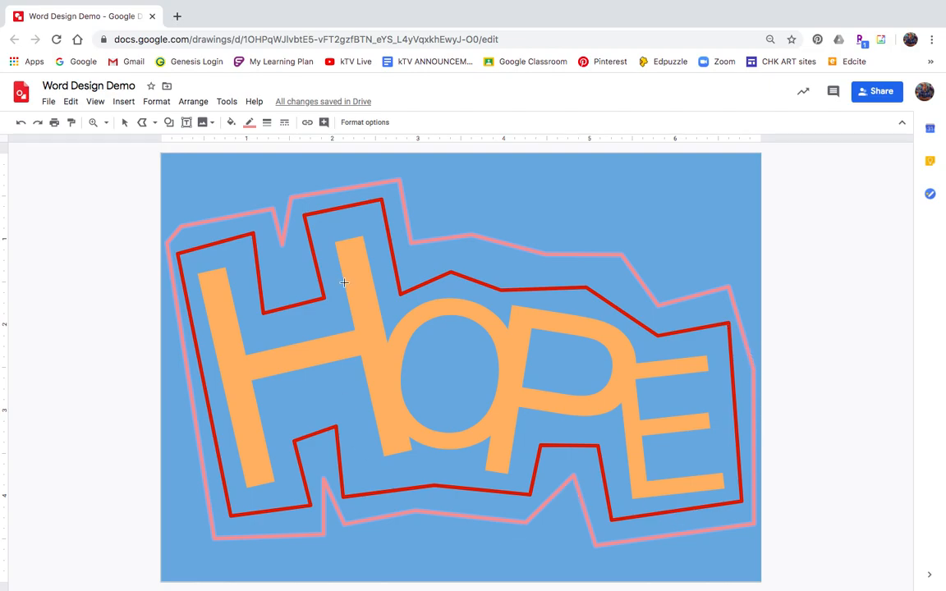
{"action": "left_click", "coordinate": [267, 122]}
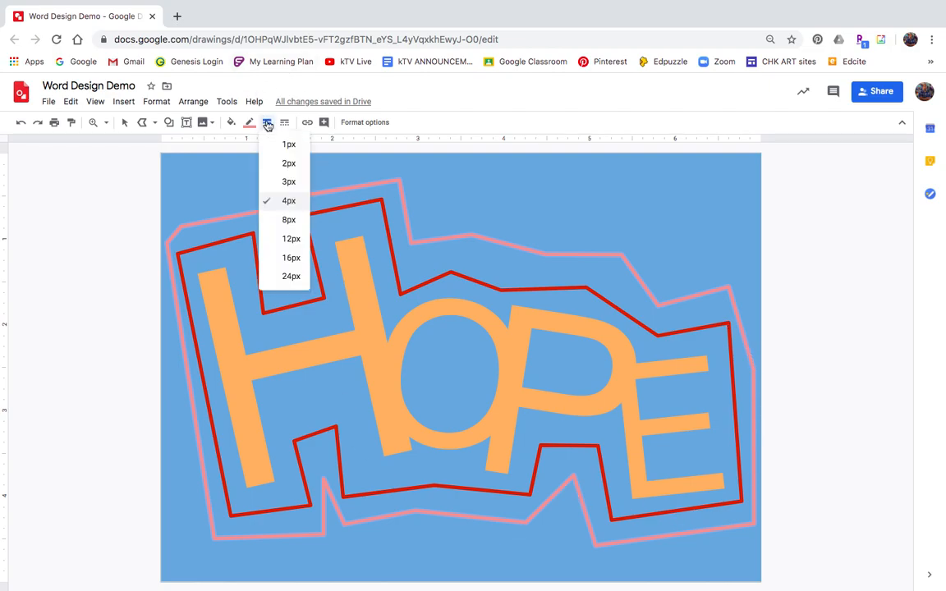
{"action": "left_click", "coordinate": [289, 221]}
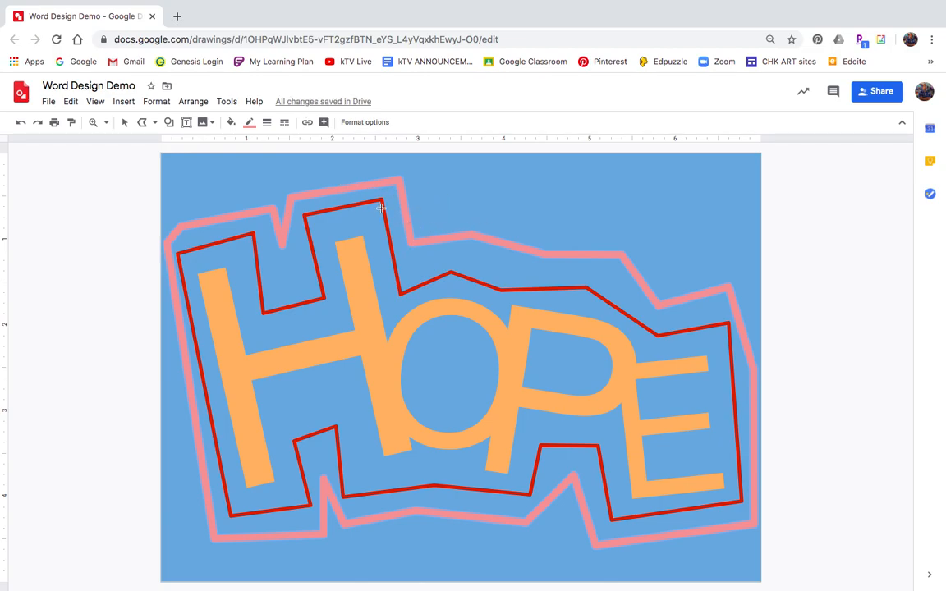
Draw an open polyline above the light red outline, following its upper edge to the canvas's right edge
{"action": "left_click", "coordinate": [153, 124]}
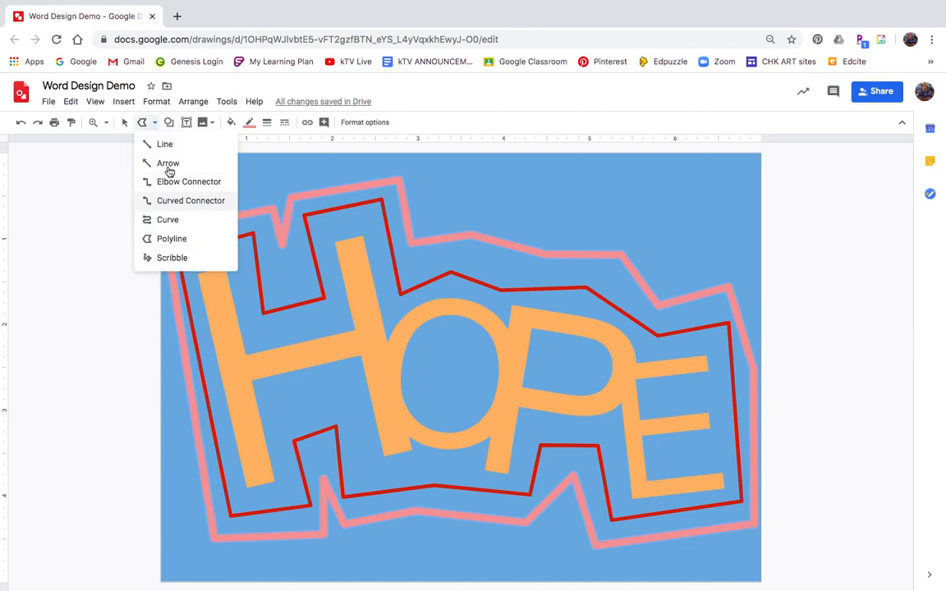
{"action": "left_click", "coordinate": [169, 243]}
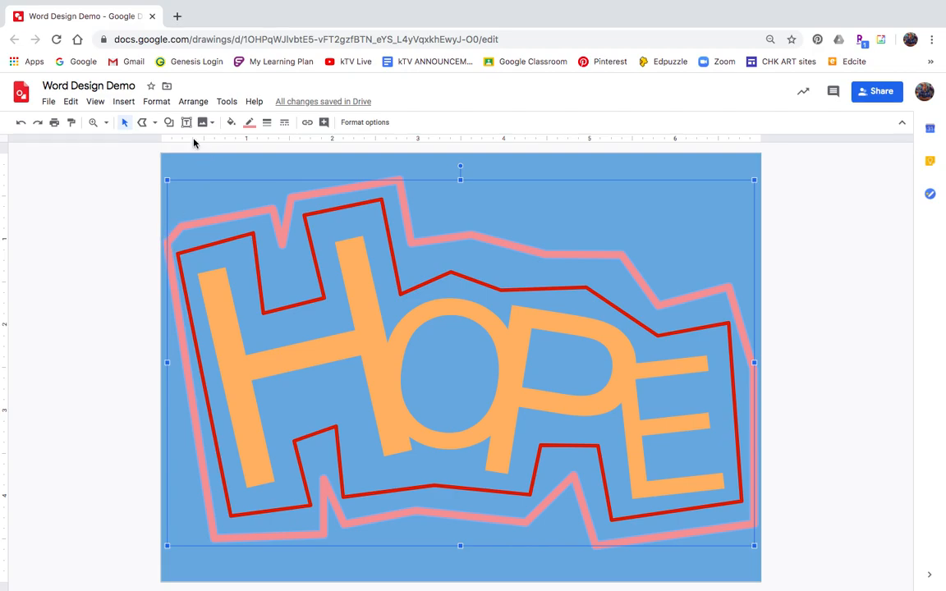
{"action": "left_click", "coordinate": [154, 122]}
{"action": "left_click", "coordinate": [175, 238]}
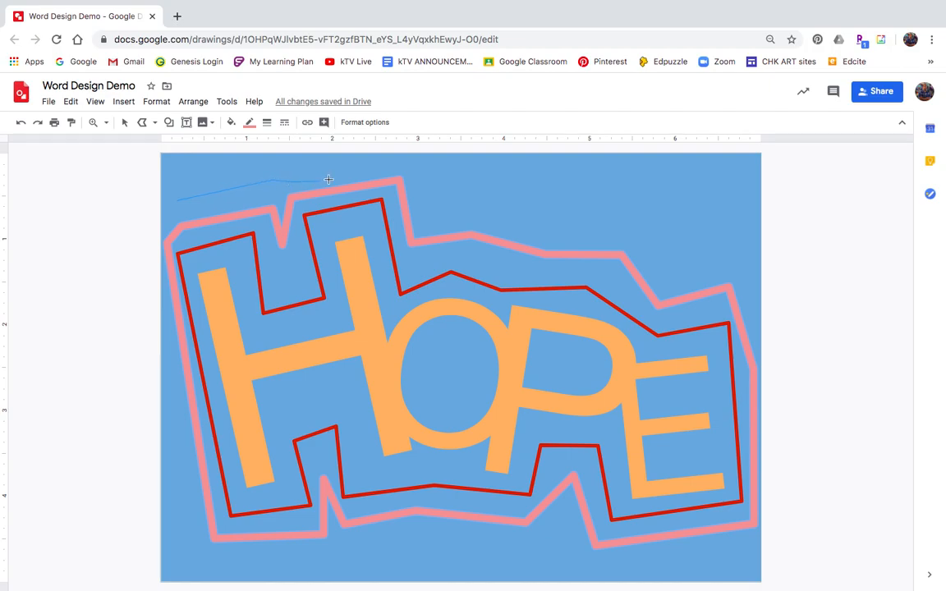
{"action": "left_click", "coordinate": [422, 166]}
{"action": "left_click", "coordinate": [435, 209]}
{"action": "left_click", "coordinate": [557, 221]}
{"action": "left_click", "coordinate": [648, 241]}
{"action": "left_click", "coordinate": [673, 270]}
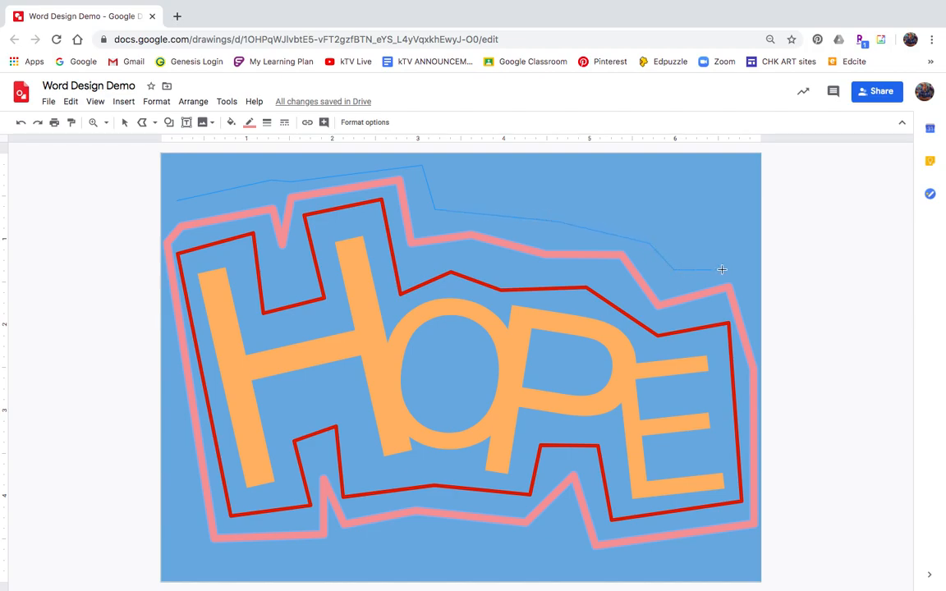
{"action": "double_click", "coordinate": [761, 302]}
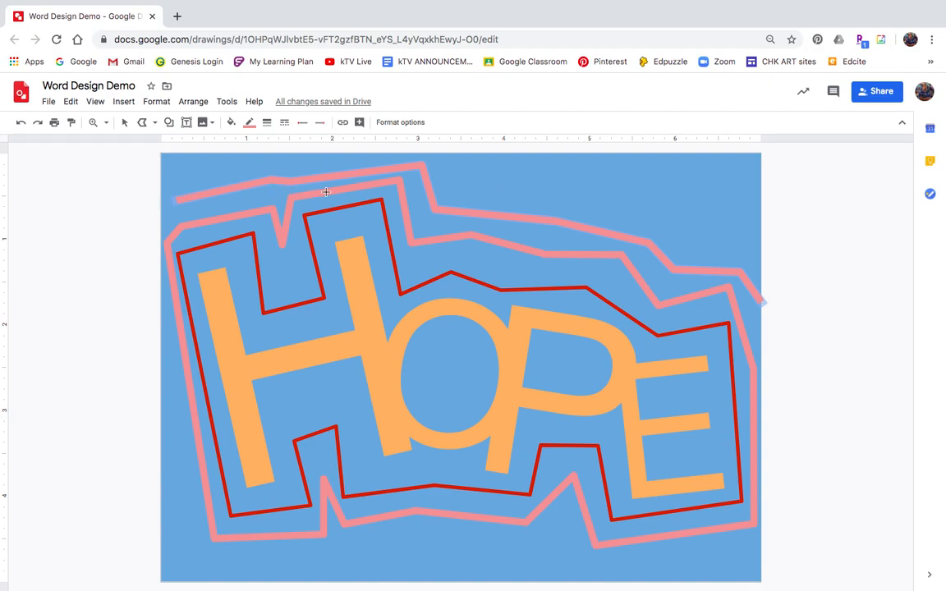
Set the open upper polyline's color to orange and its weight to 16px
{"action": "left_click", "coordinate": [250, 124]}
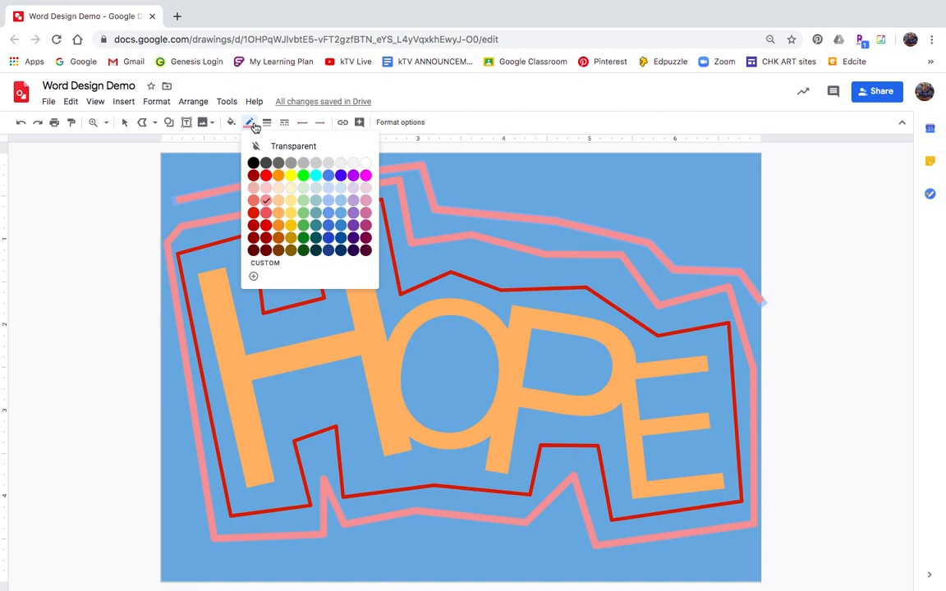
{"action": "left_click", "coordinate": [258, 213]}
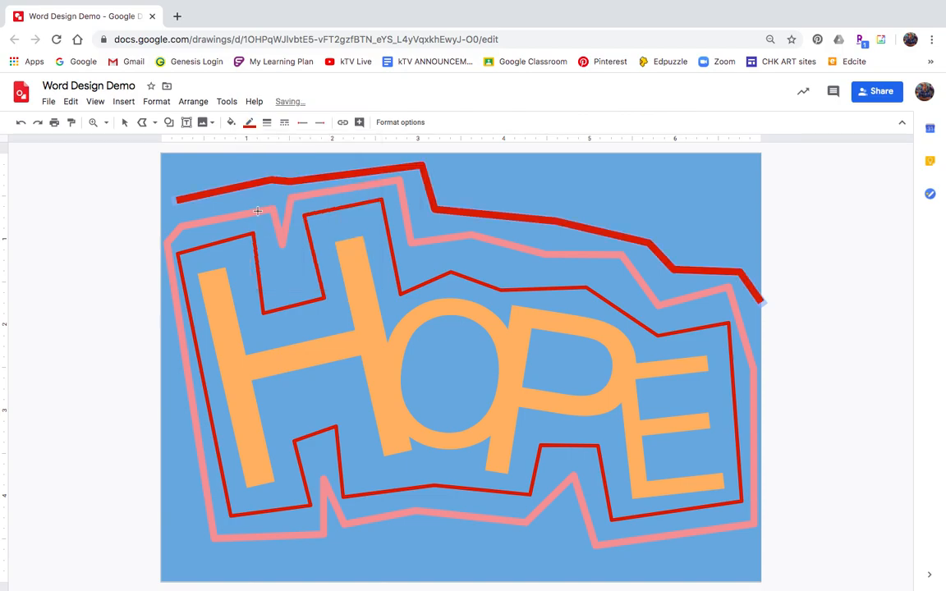
{"action": "left_click", "coordinate": [249, 124]}
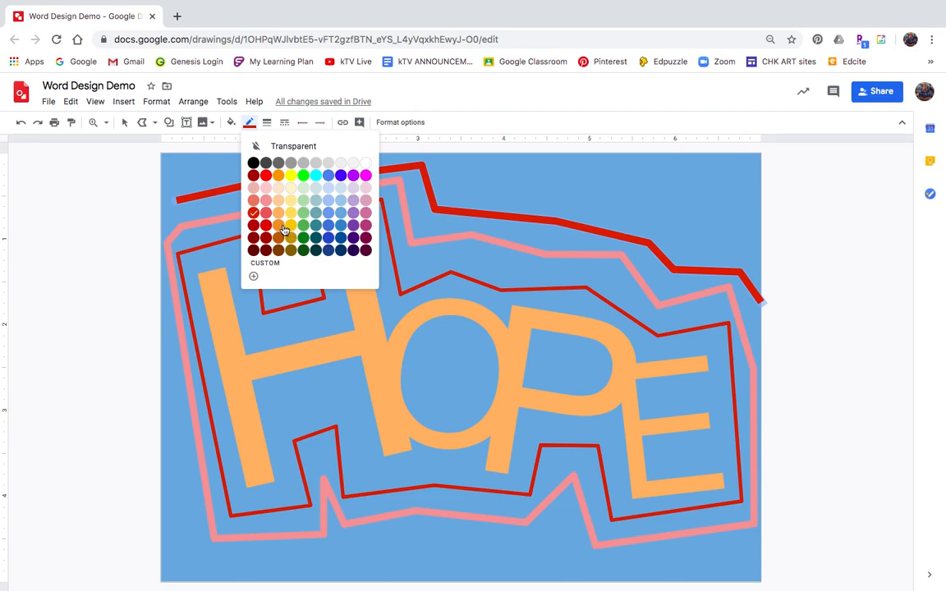
{"action": "left_click", "coordinate": [280, 225]}
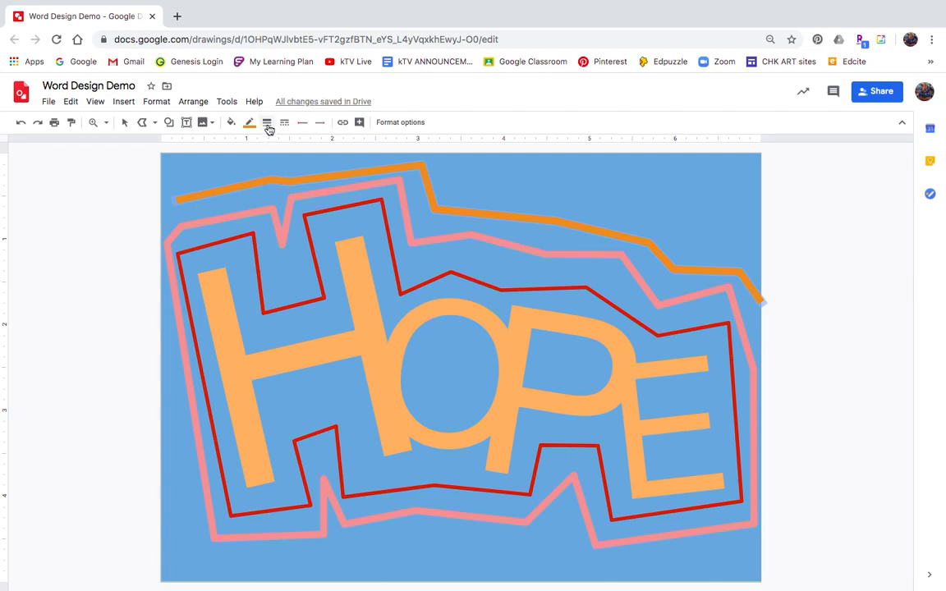
{"action": "left_click", "coordinate": [267, 124]}
{"action": "left_click", "coordinate": [291, 258]}
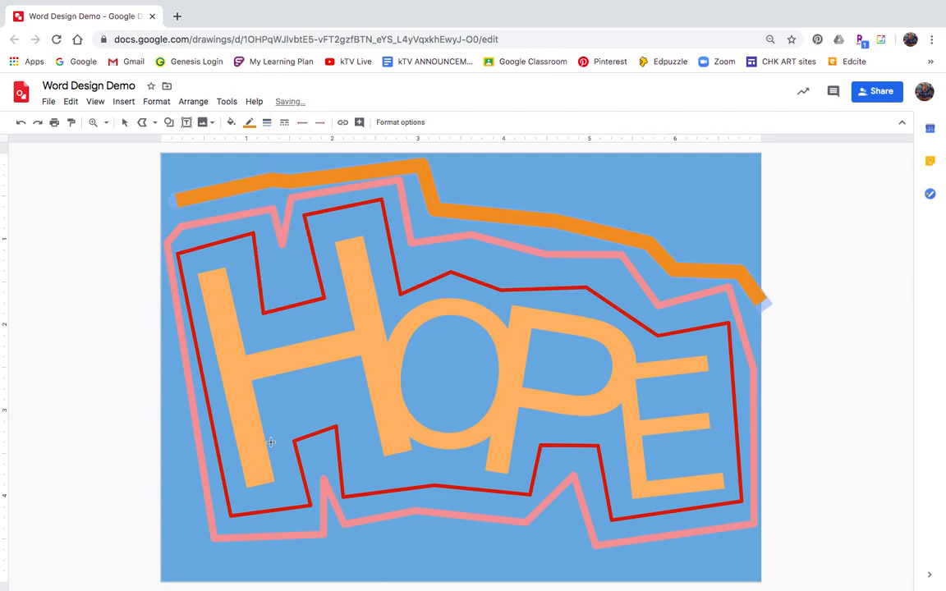
Draw an open orange polyline from beside the light red outline's lower-left side, following its lower edge to the canvas's right edge
{"action": "key", "text": "Escape"}
{"action": "left_click", "coordinate": [154, 123]}
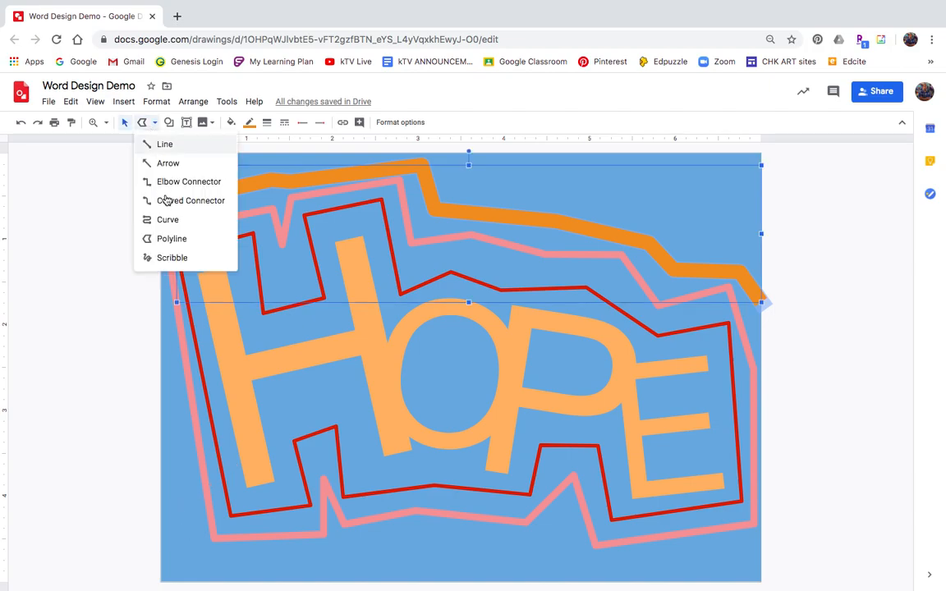
{"action": "left_click", "coordinate": [170, 238]}
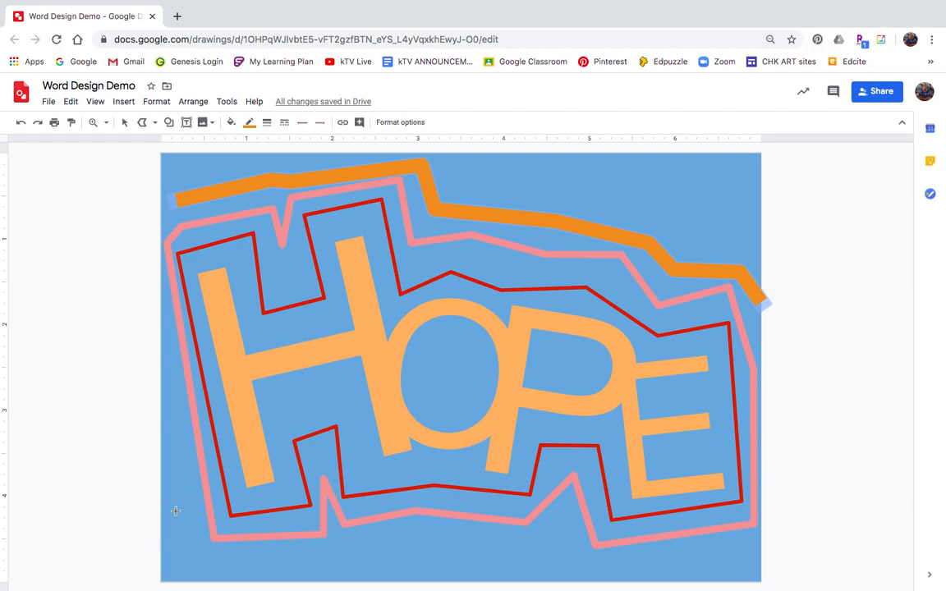
{"action": "left_click", "coordinate": [197, 560]}
{"action": "left_click", "coordinate": [352, 547]}
{"action": "left_click", "coordinate": [560, 533]}
{"action": "left_click", "coordinate": [587, 567]}
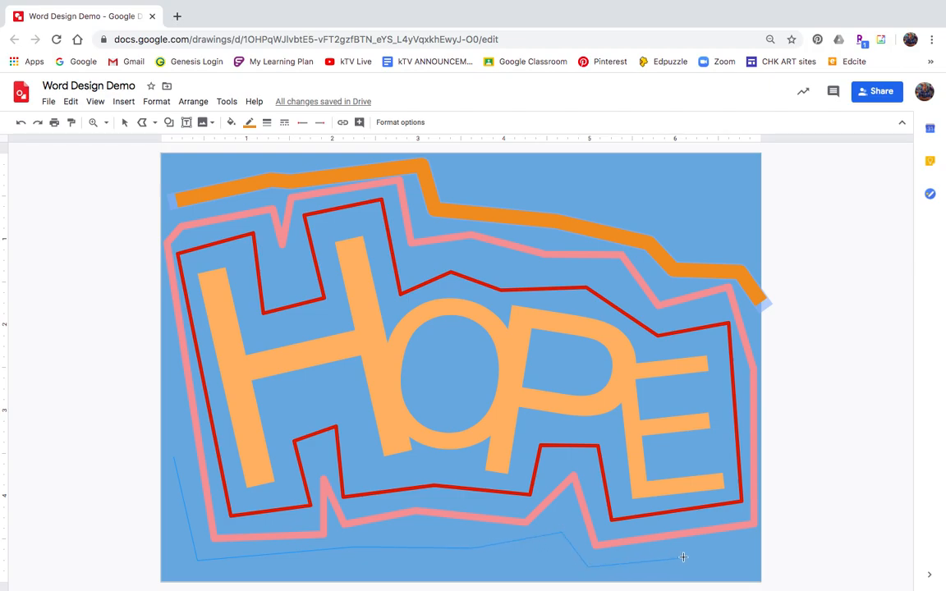
{"action": "left_click", "coordinate": [749, 555]}
{"action": "double_click", "coordinate": [752, 554]}
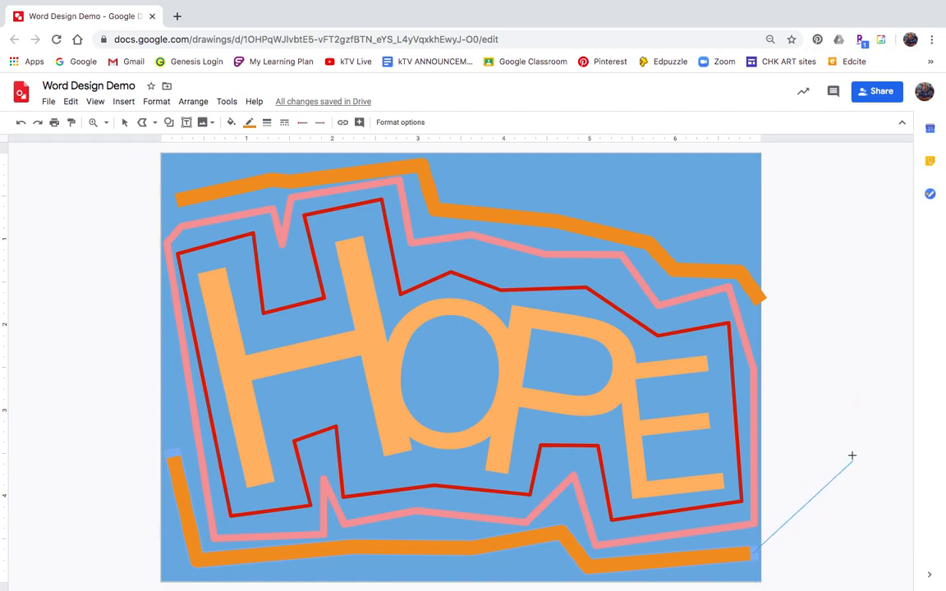
{"action": "left_click", "coordinate": [869, 411]}
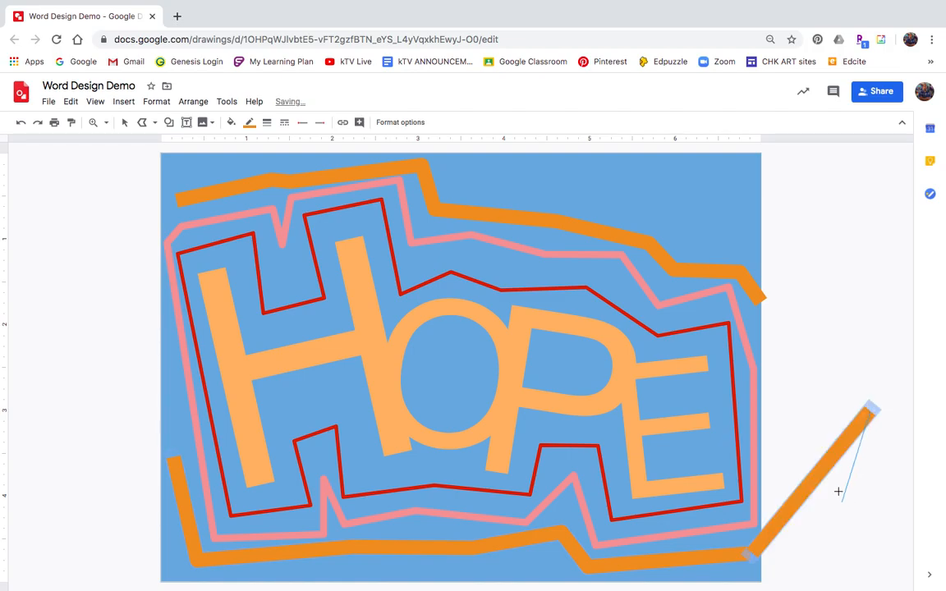
{"action": "key", "text": "Delete"}
{"action": "left_click_drag", "start_coordinate": [867, 423], "coordinate": [852, 431]}
{"action": "key", "text": "Delete"}
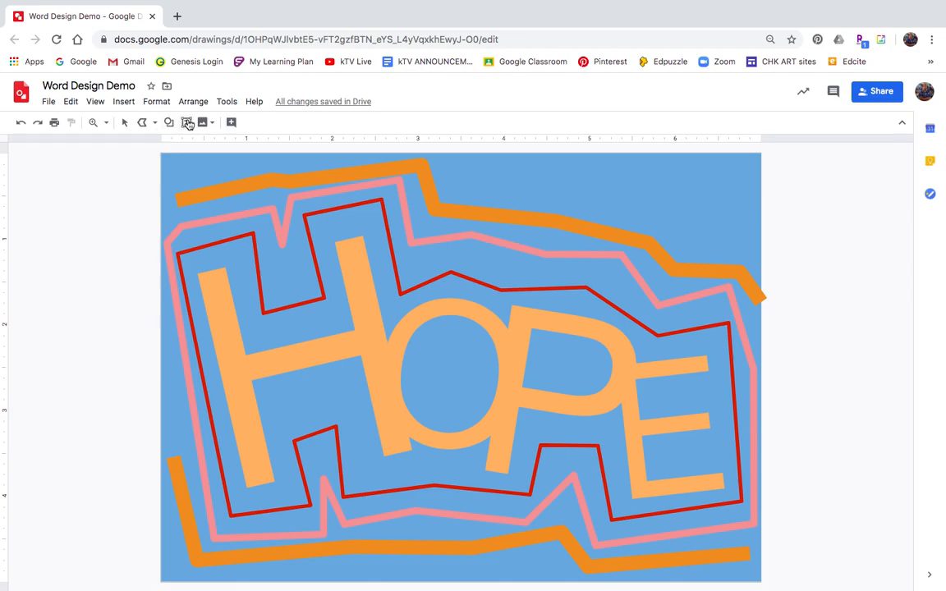
{"action": "left_click", "coordinate": [143, 122]}
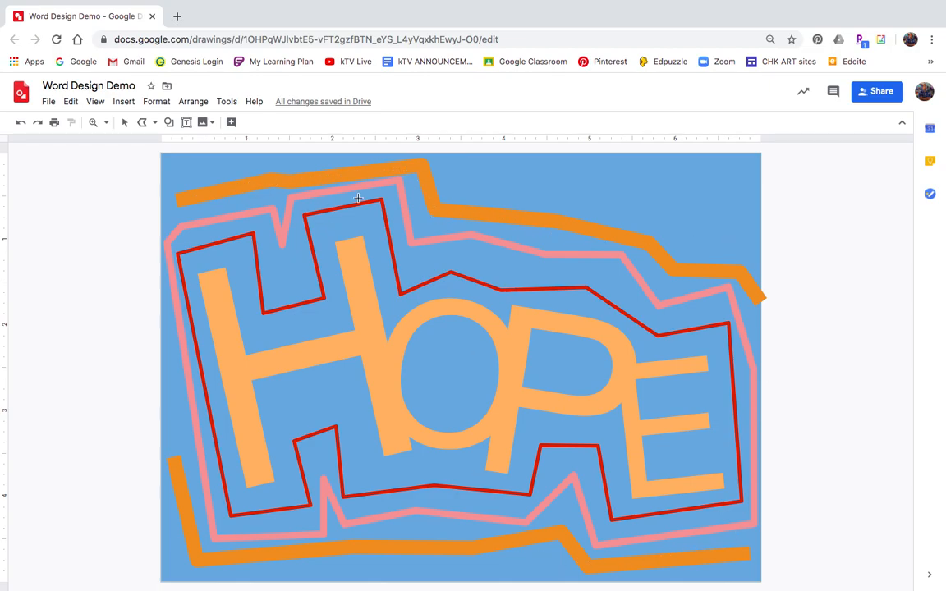
{"action": "mouse_move", "coordinate": [446, 5]}
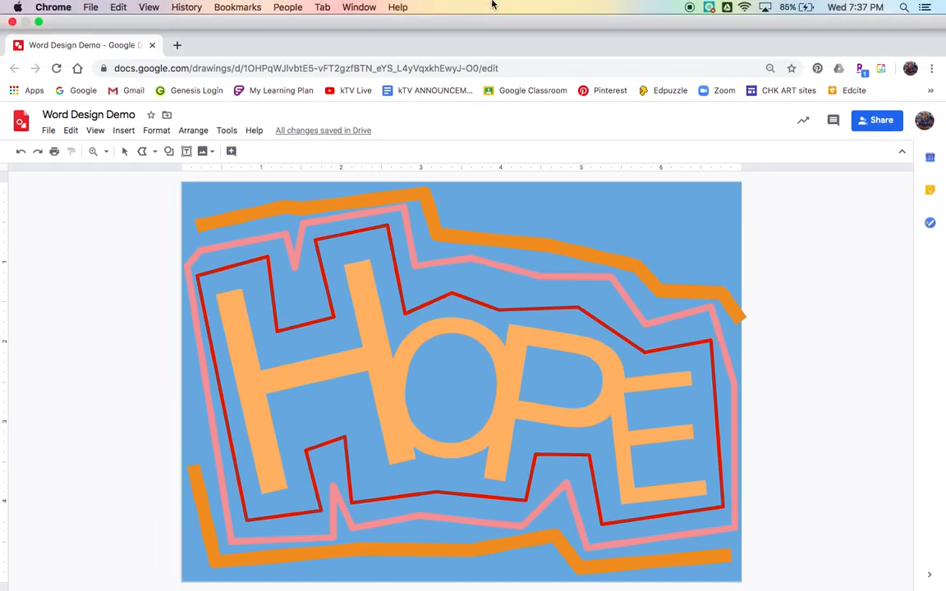